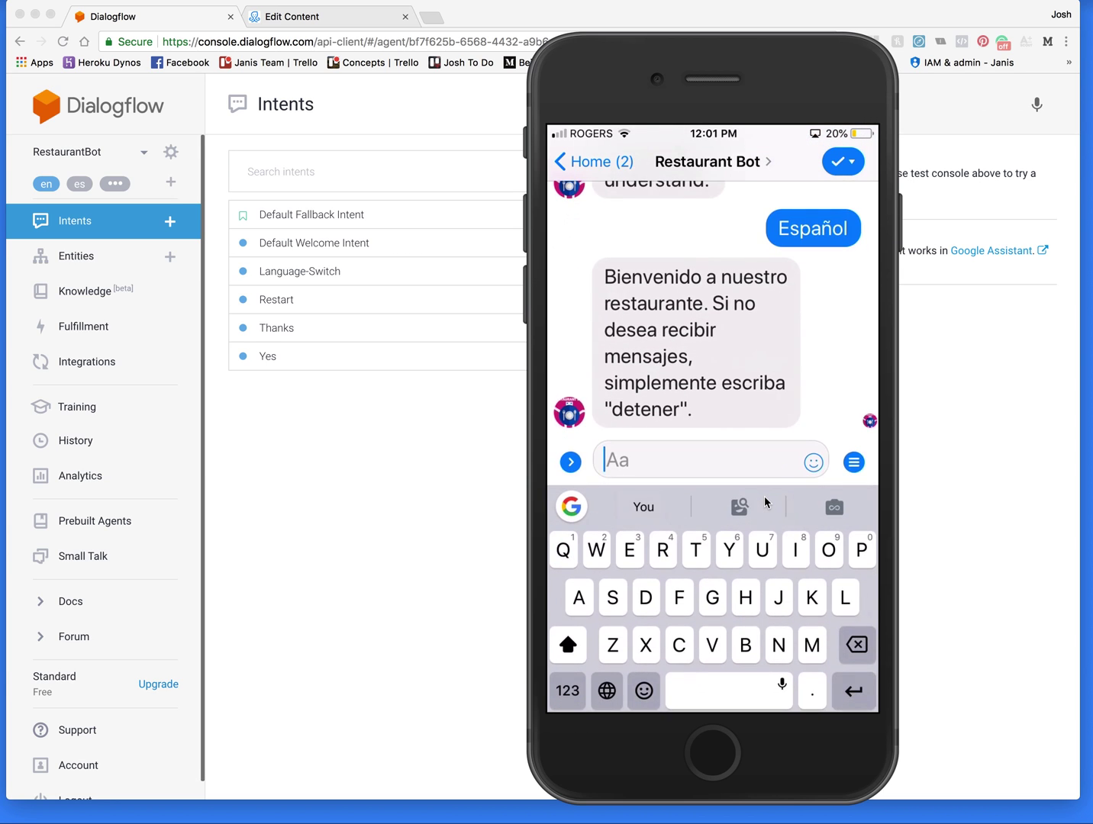
- Send 'Test' to the Spanish Restaurant Bot in the Messenger chat
text(Test)
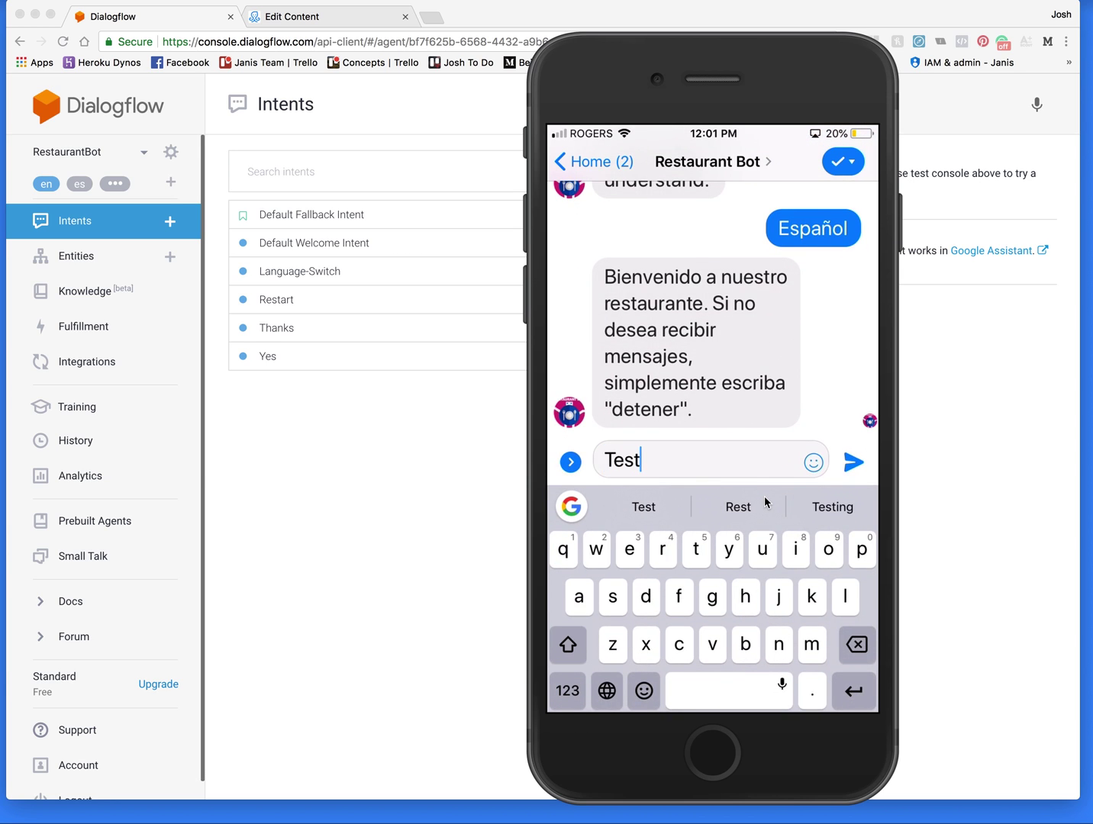
key(Return)
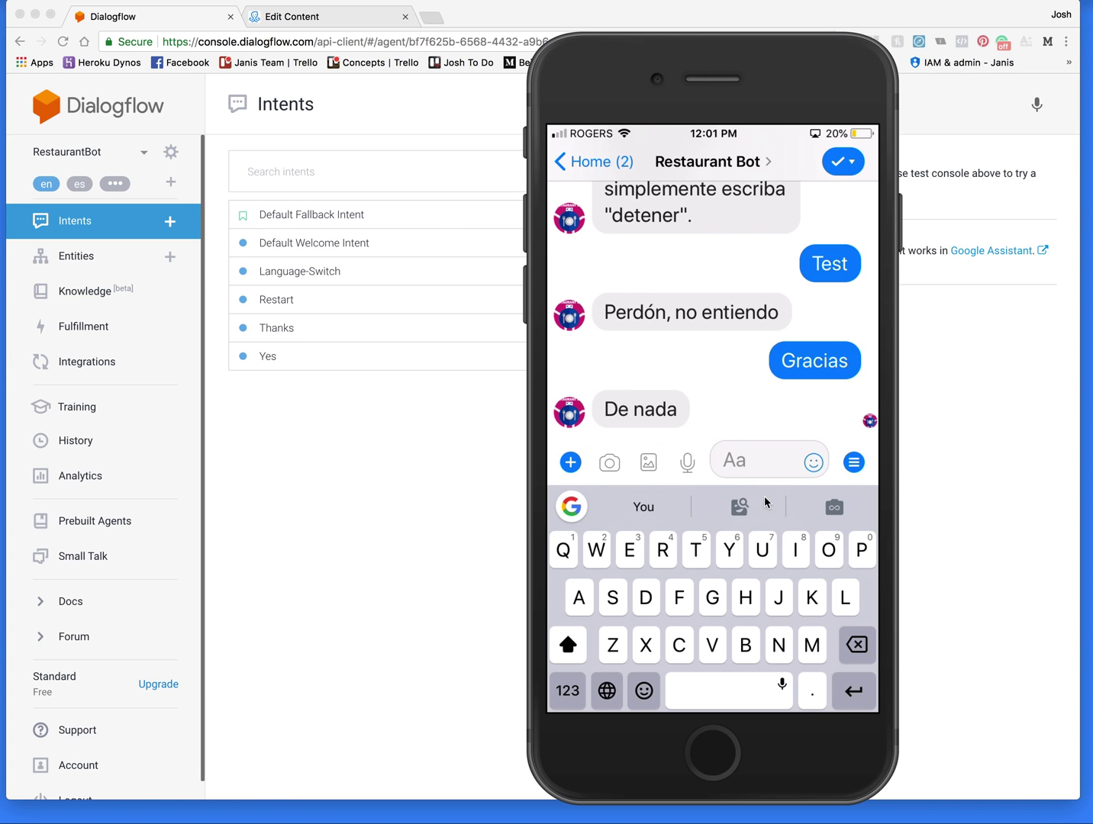
- Send 'English' to switch the bot's language, then send 'Thanks'
text(Englis)
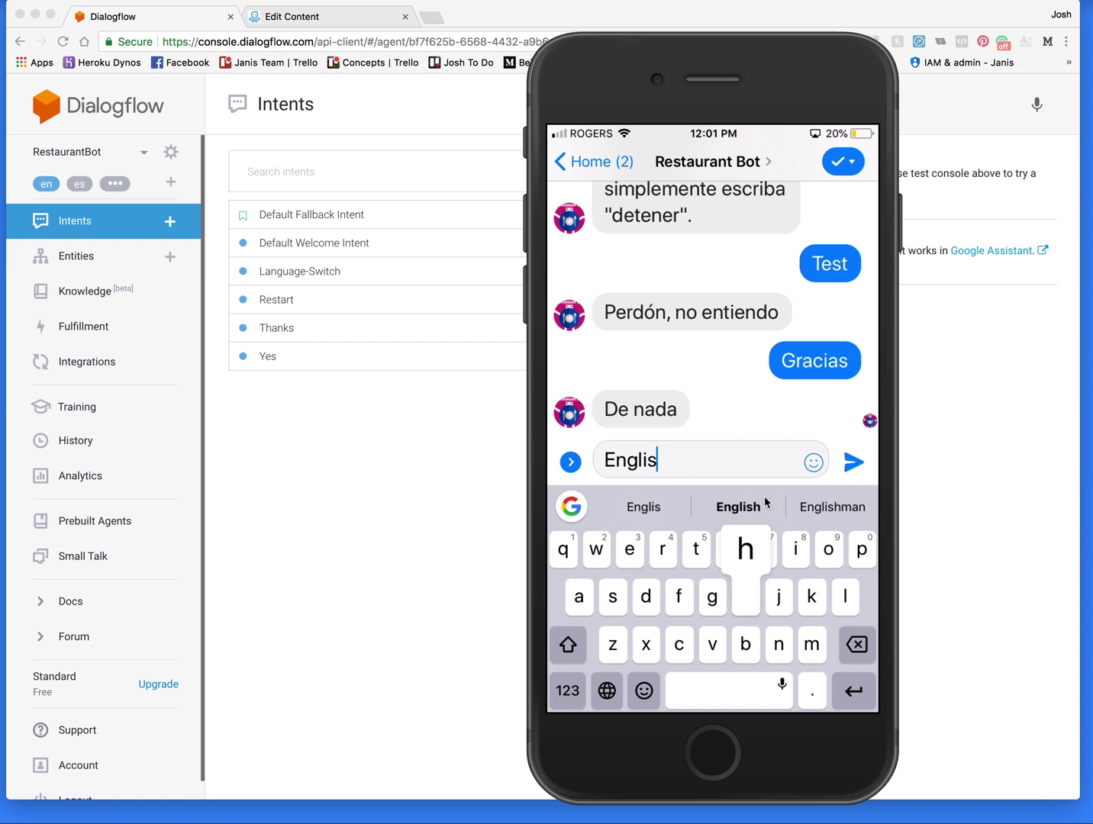
text(h)
key(Return)
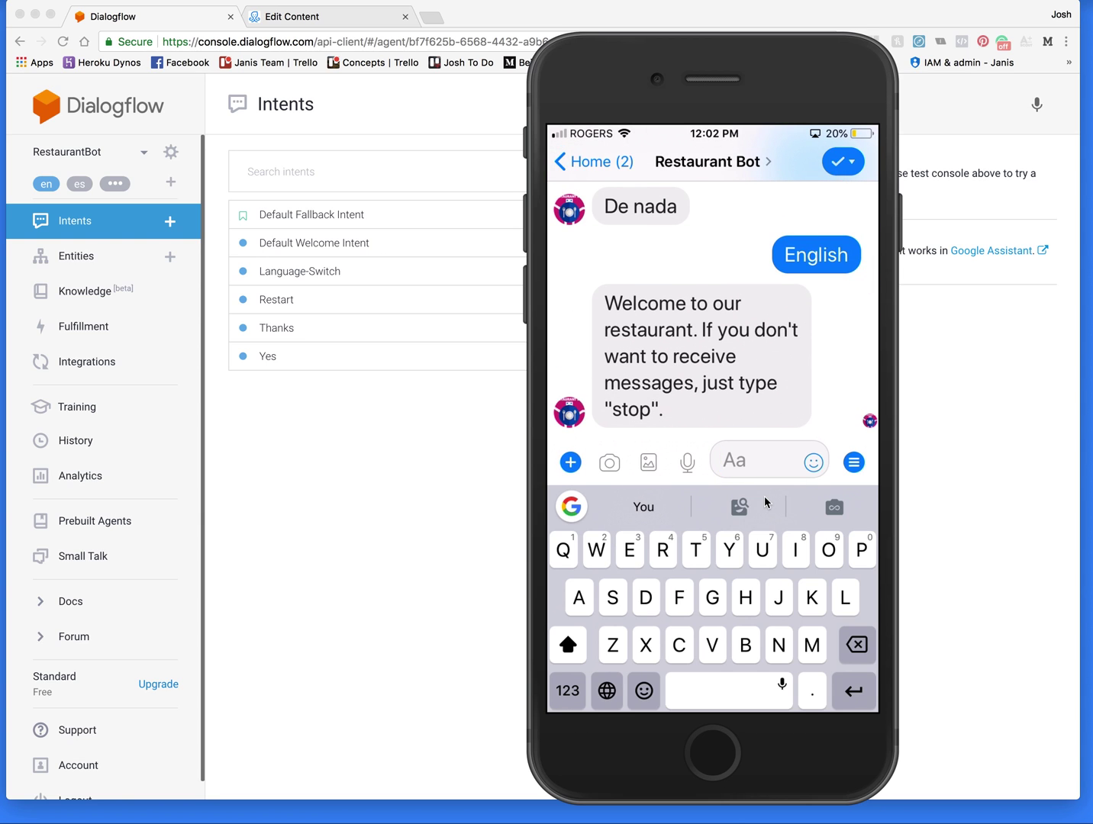
text(Thanks)
key(Return)
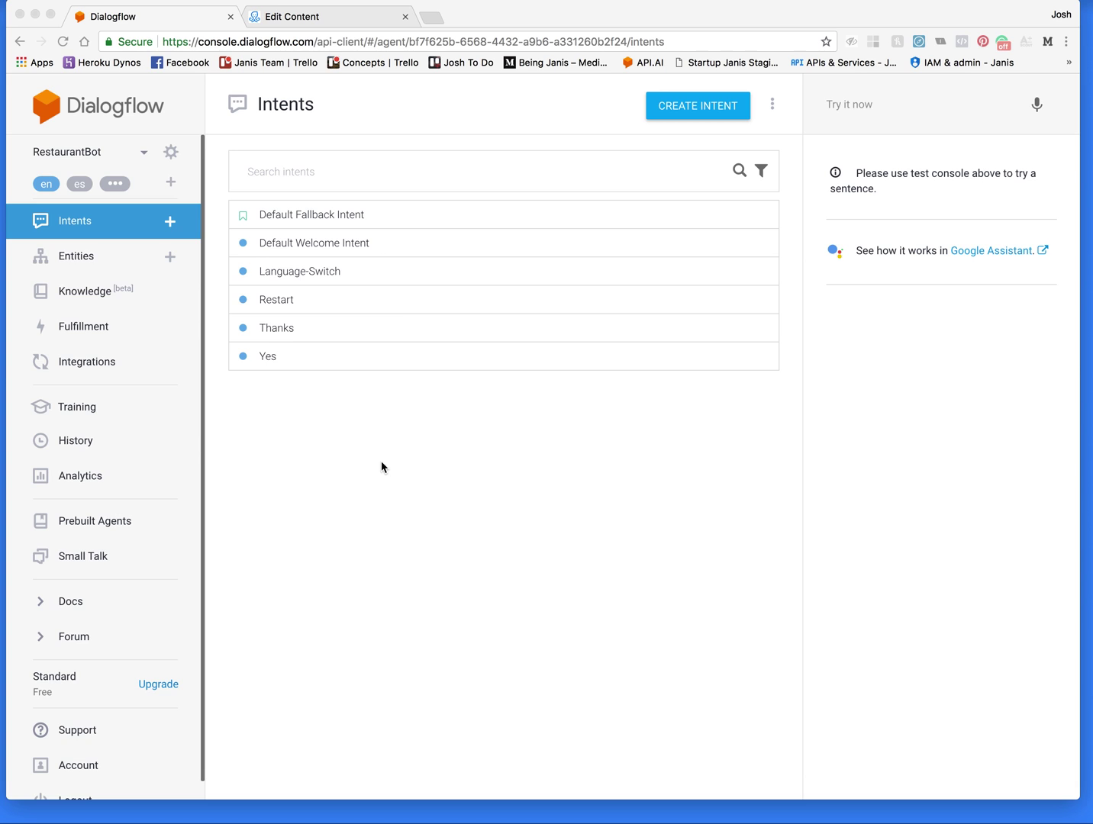
- Select the 'es' language chip, dismiss the API V2 banner, and open the Thanks intent
click(372, 442)
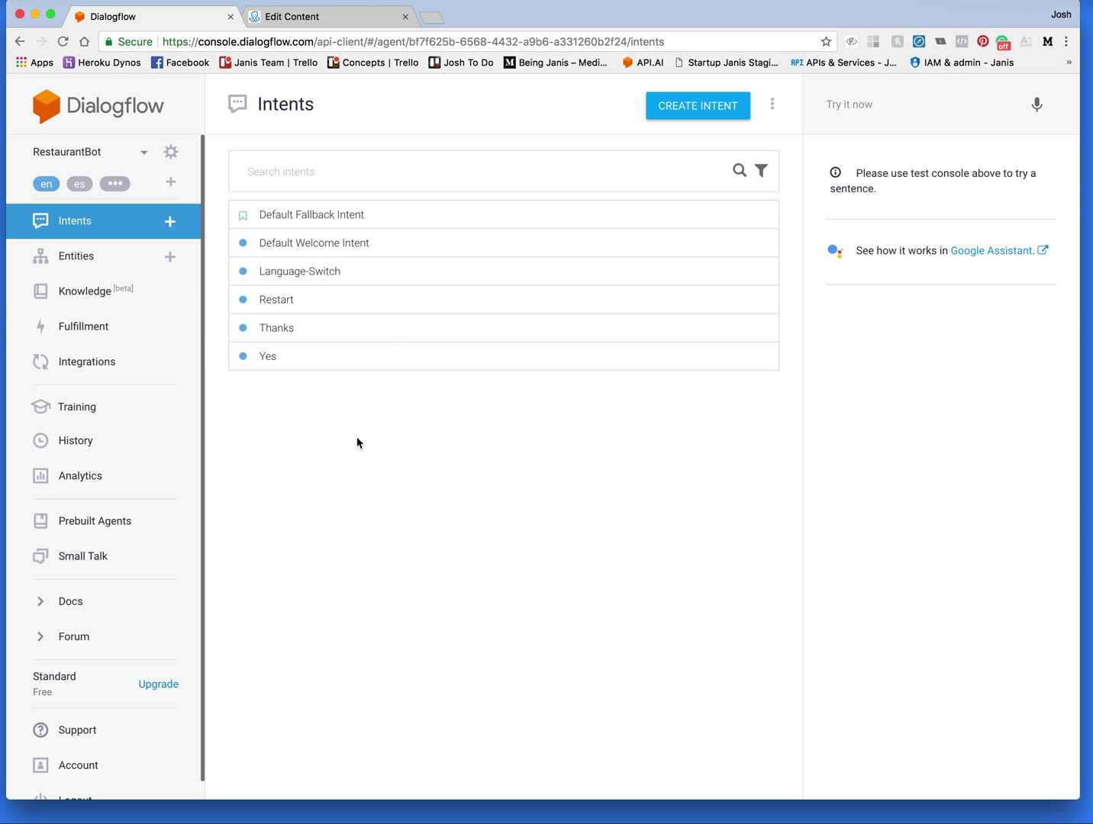
click(79, 184)
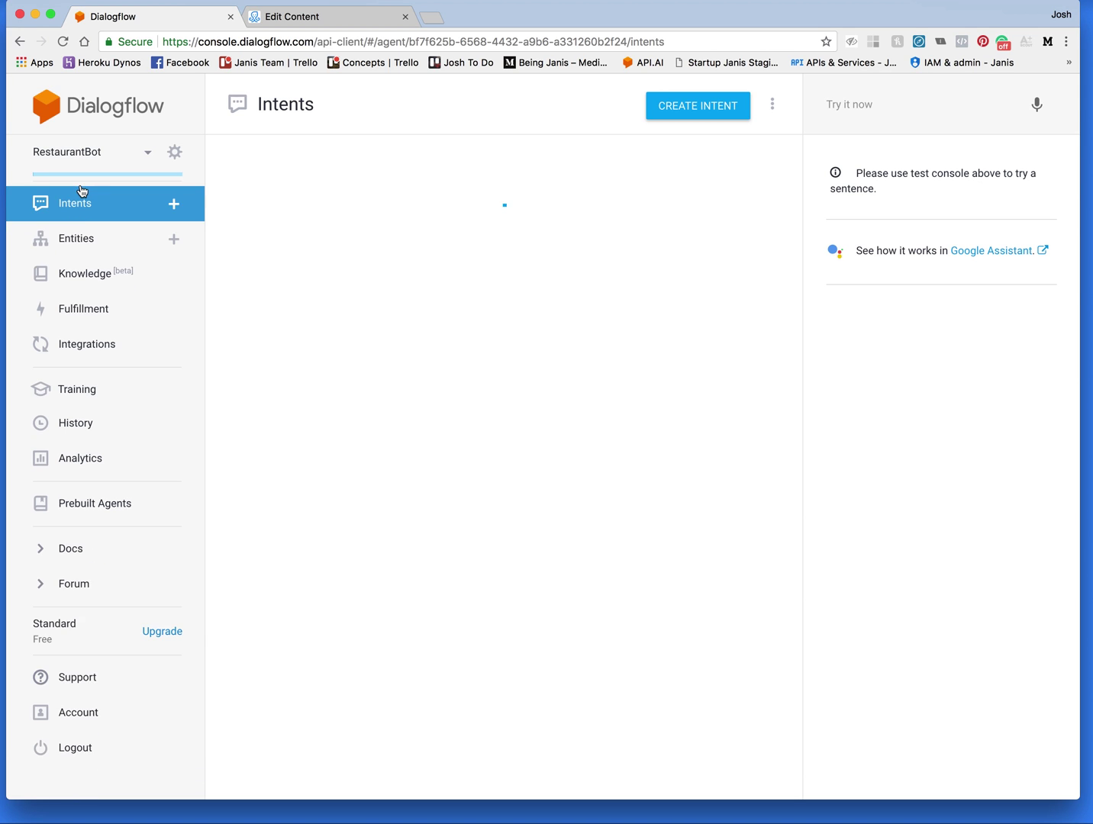
click(1012, 97)
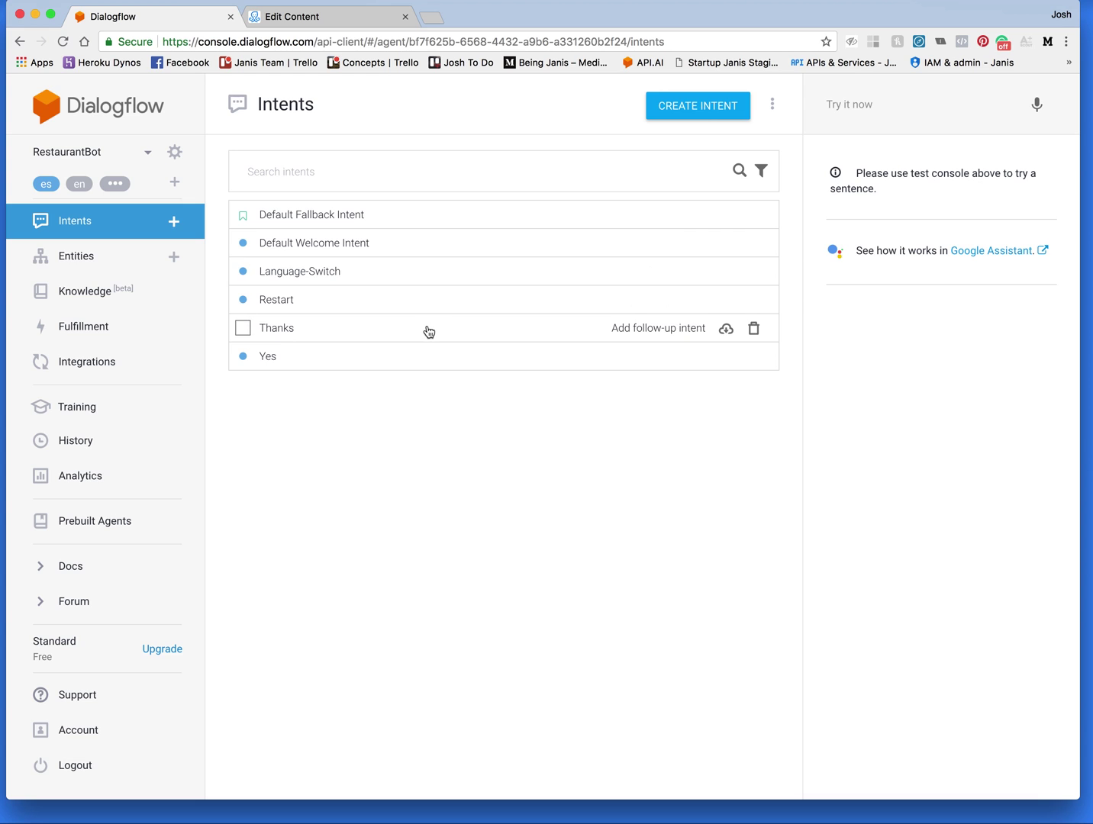
click(399, 334)
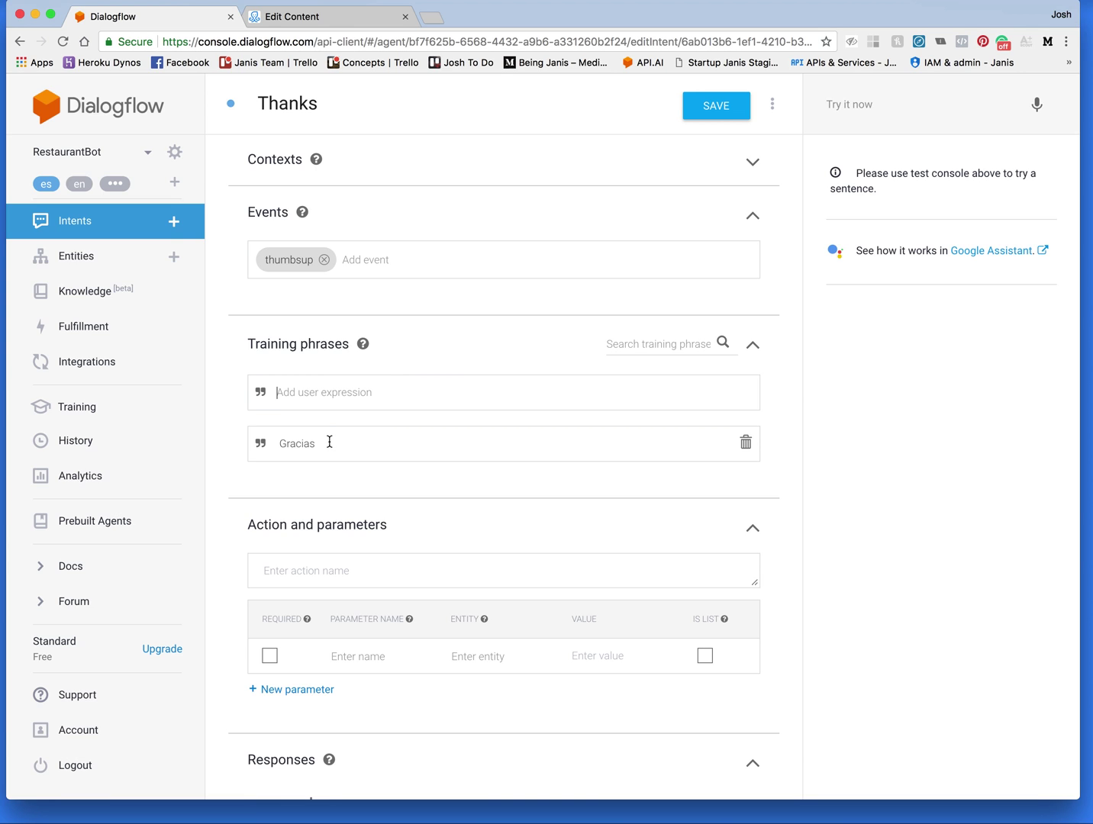
- Review the Spanish Thanks intent, then switch to 'en' and scroll to its thumbs-up response
scroll(329, 443, down, 5)
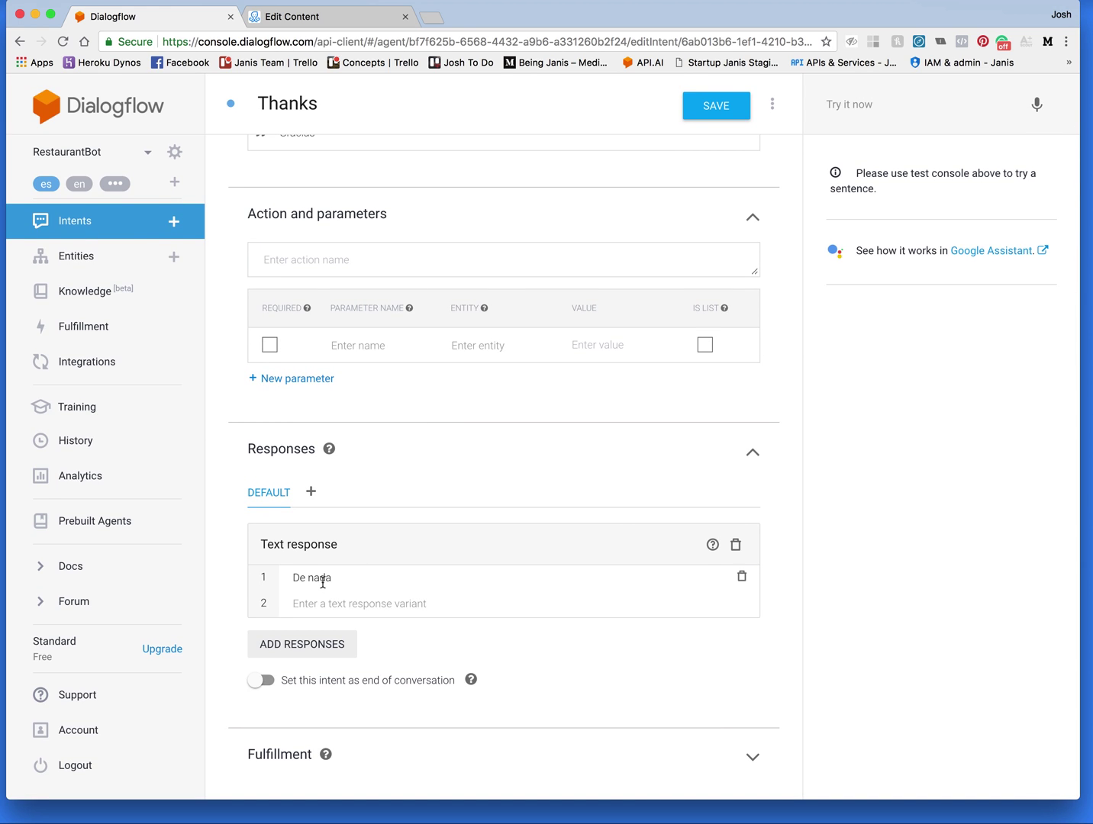
click(81, 183)
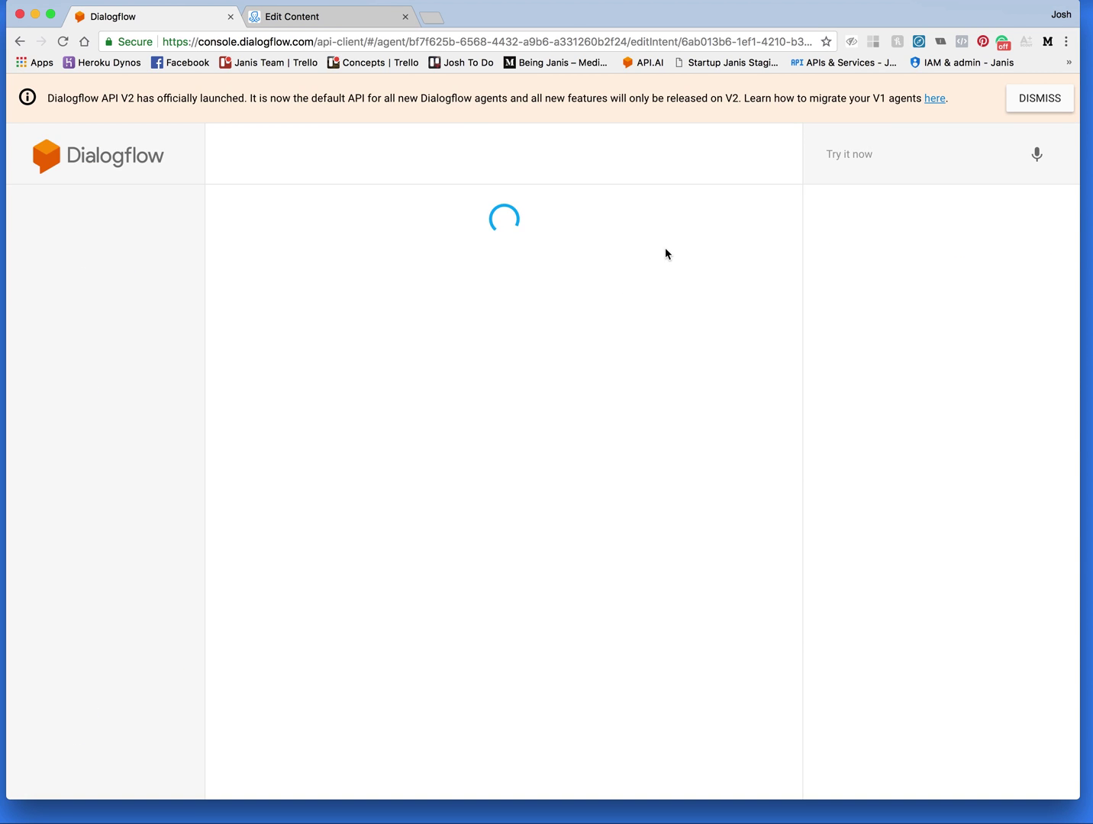
click(1040, 97)
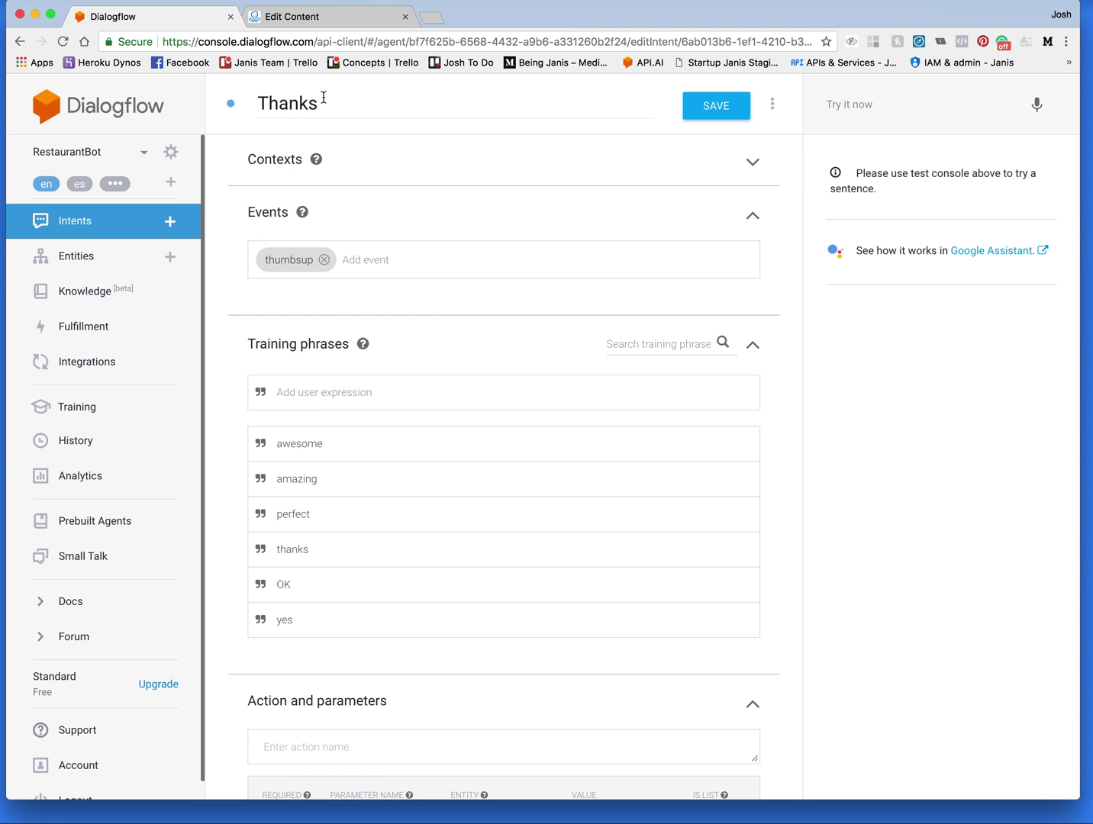
scroll(489, 496, down, 3)
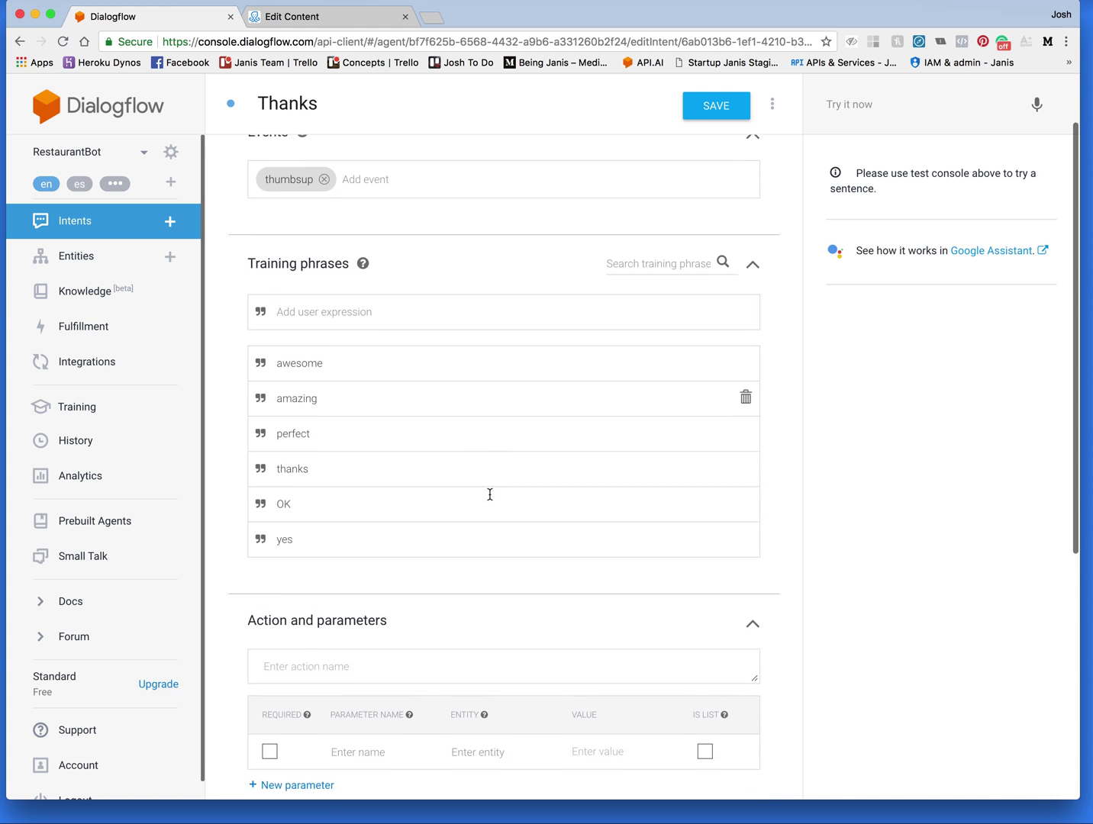
scroll(407, 450, down, 2)
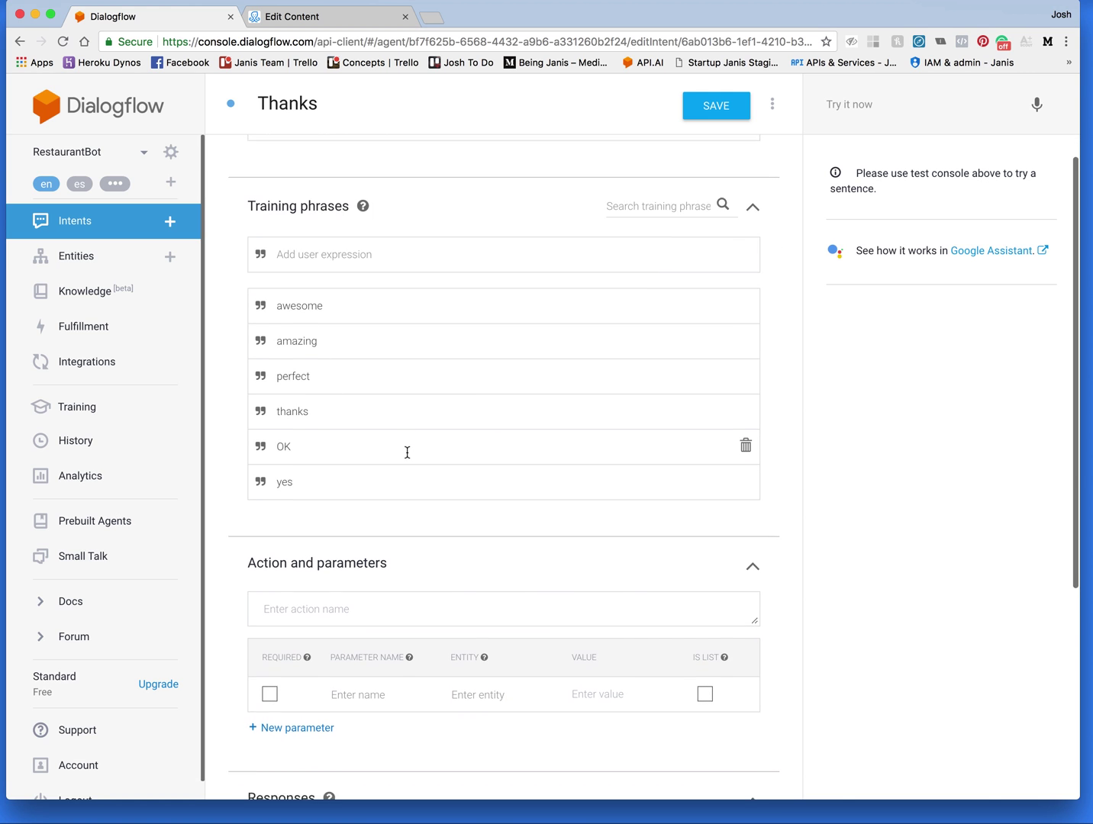
scroll(408, 455, down, 7)
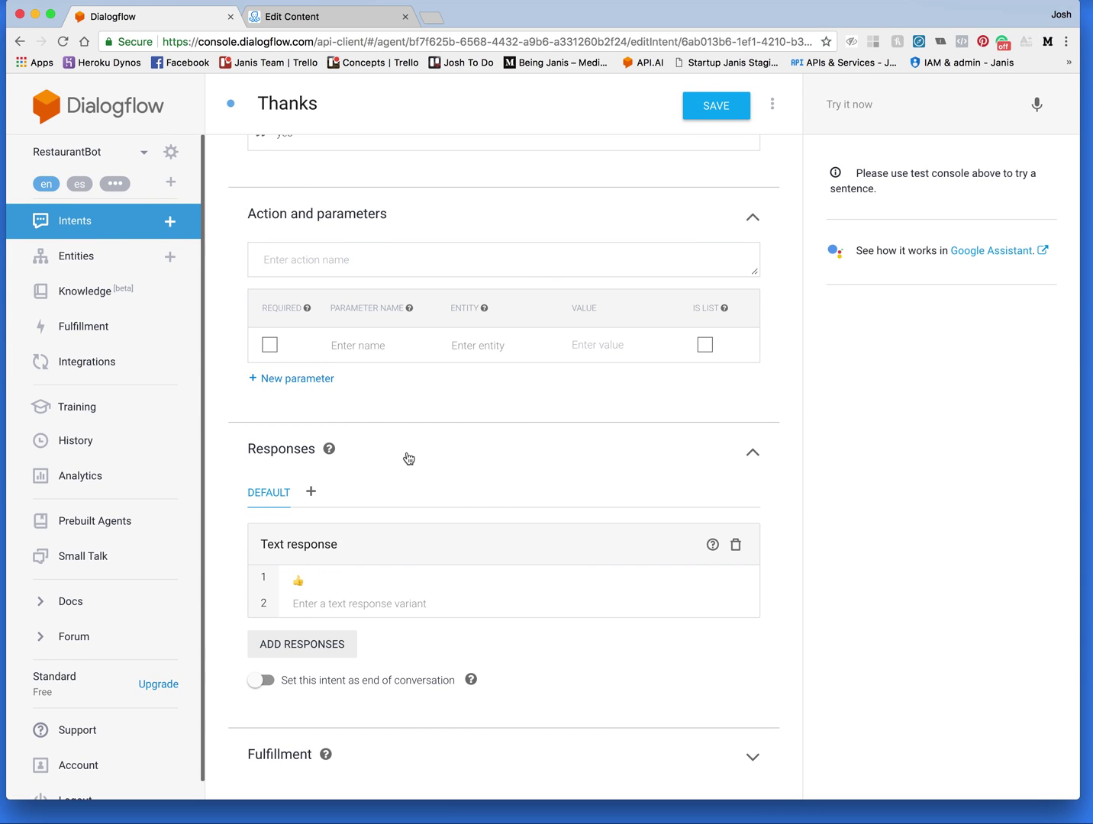
- Open the RestaurantBot language settings listing English, Spanish and French
click(115, 184)
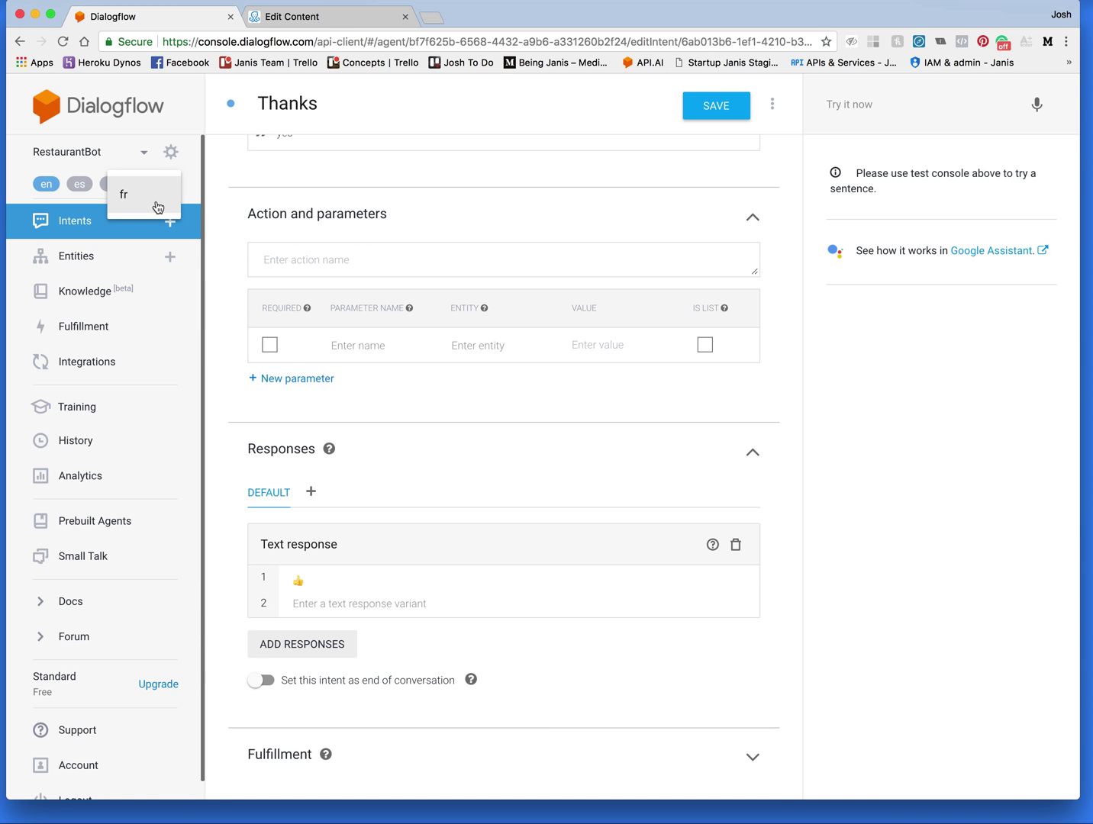
click(278, 182)
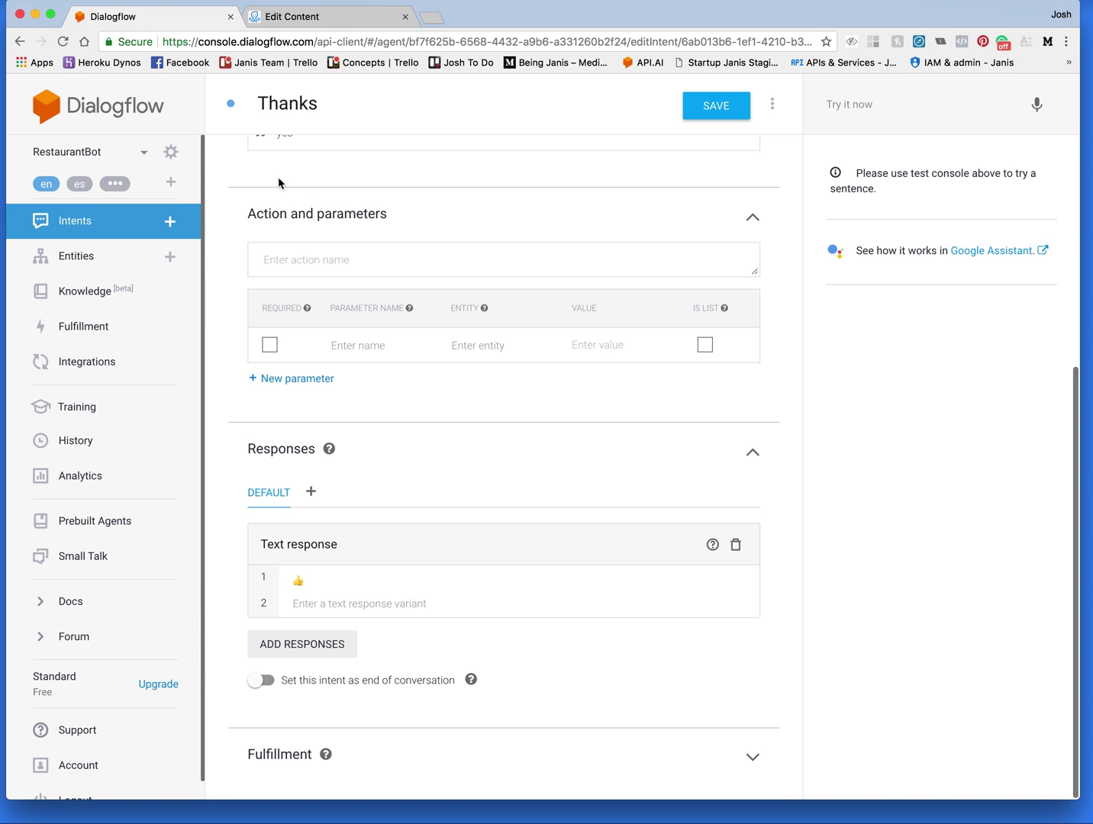
click(170, 184)
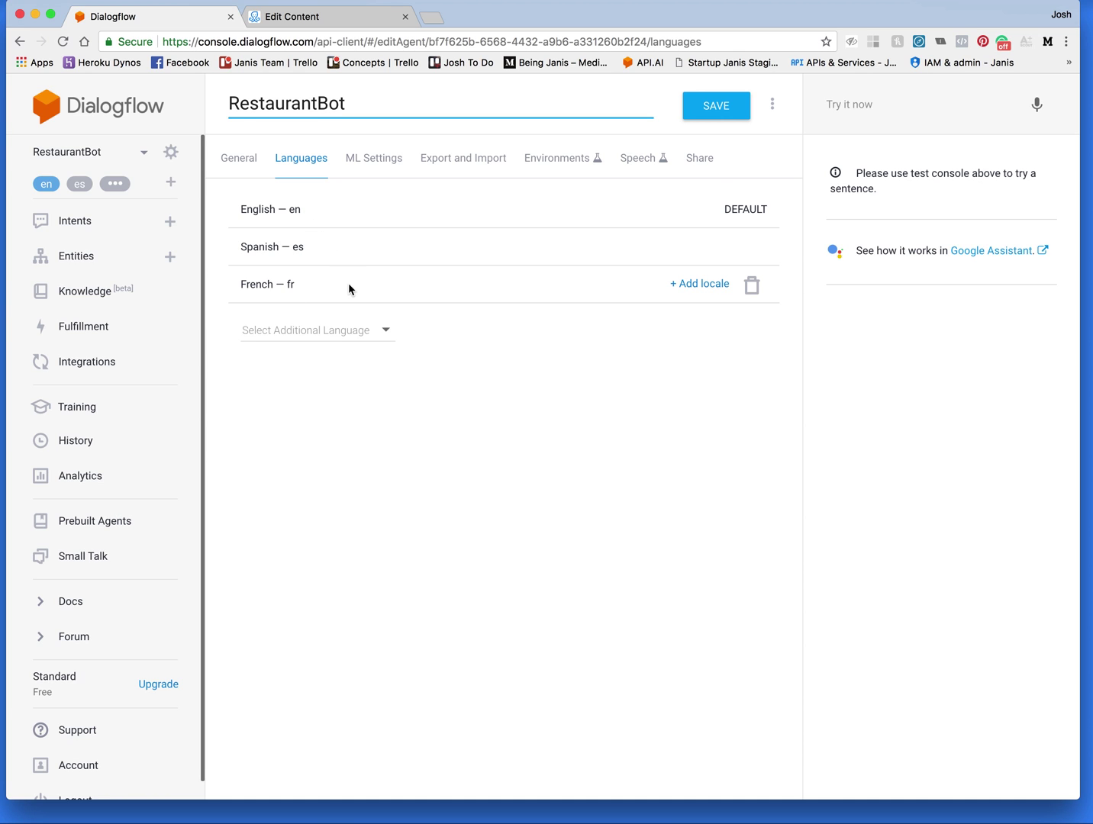
- Browse the additional-language list, close it without adding one, and go to ManyChat's Welcome Message flow
click(386, 334)
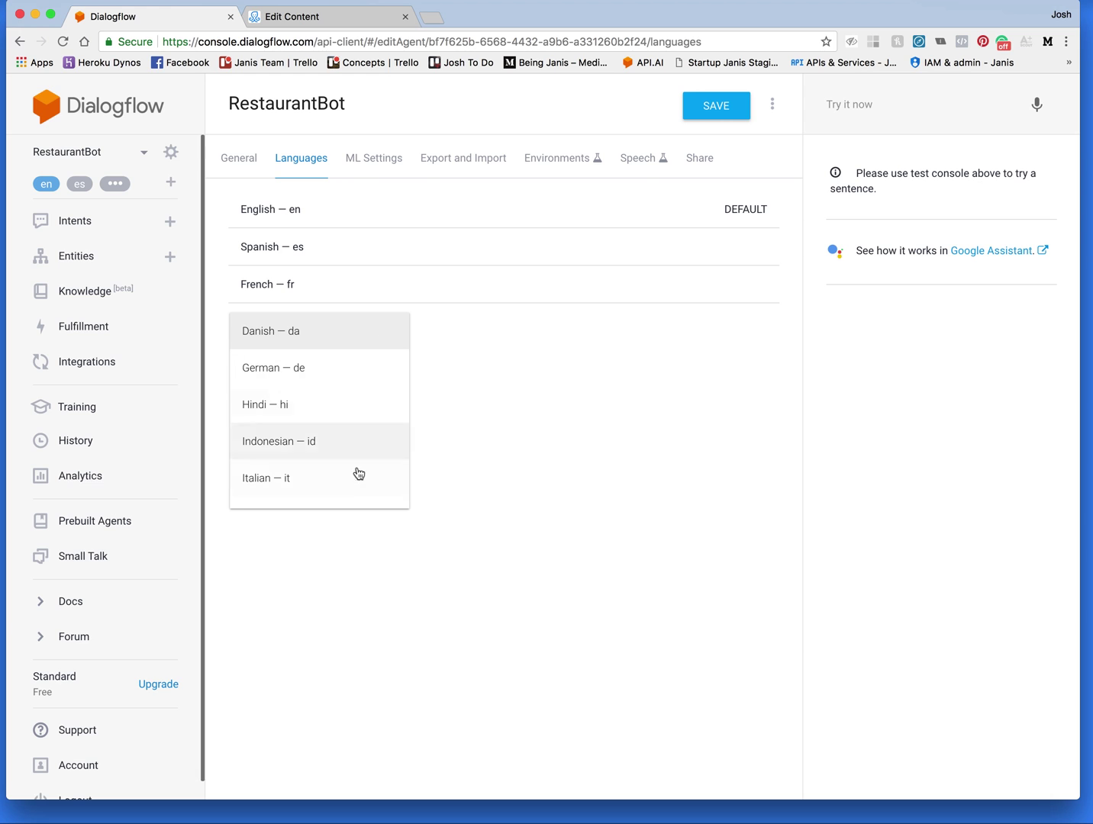
scroll(353, 485, down, 6)
scroll(353, 484, down, 3)
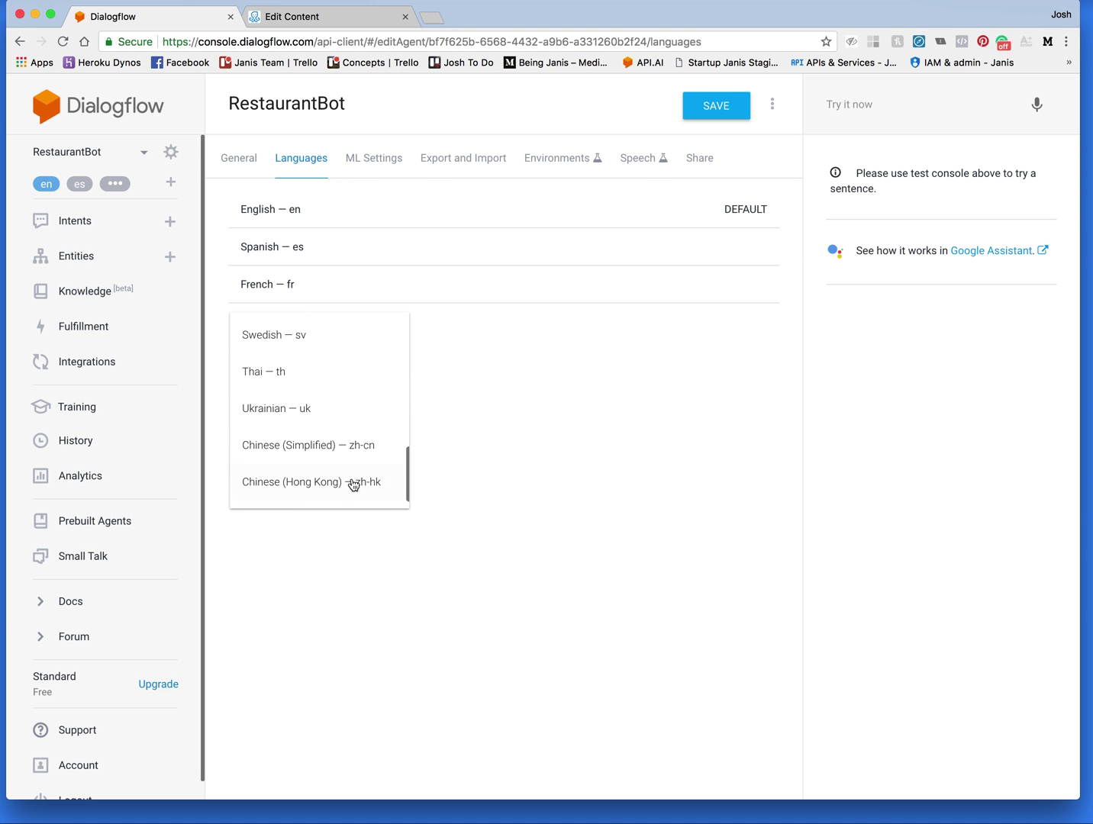
scroll(354, 485, up, 9)
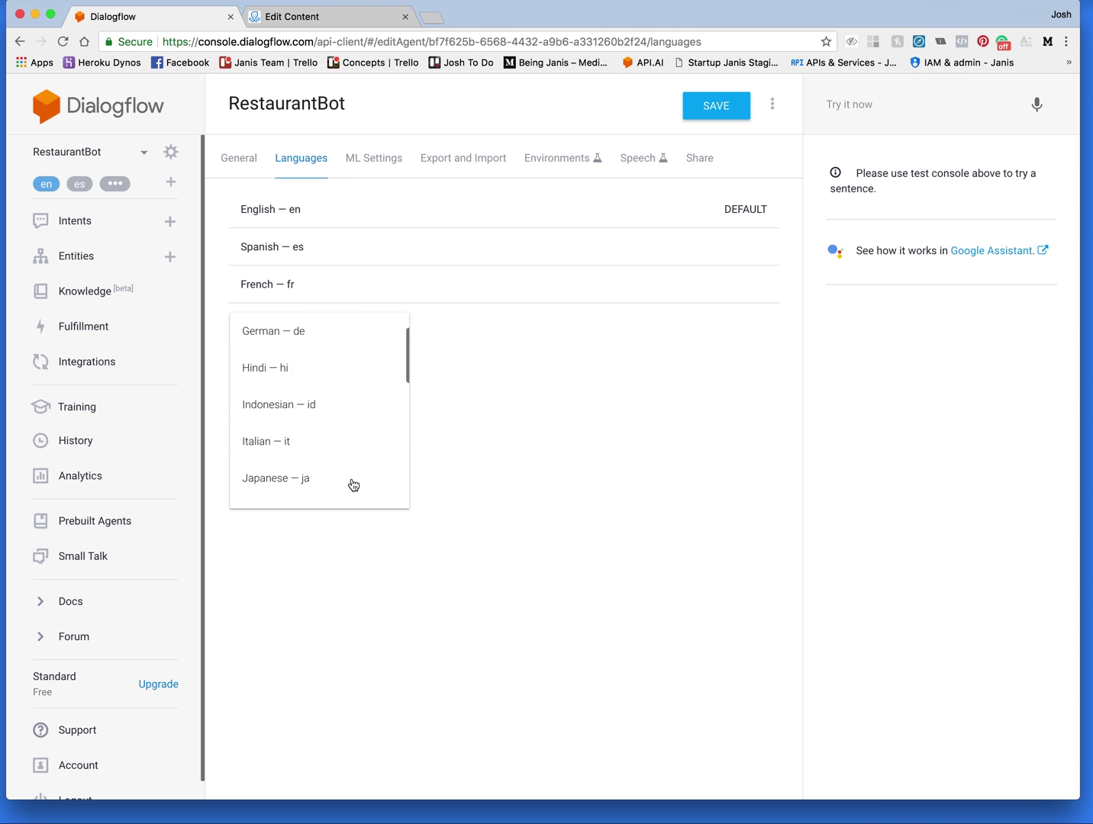
click(555, 490)
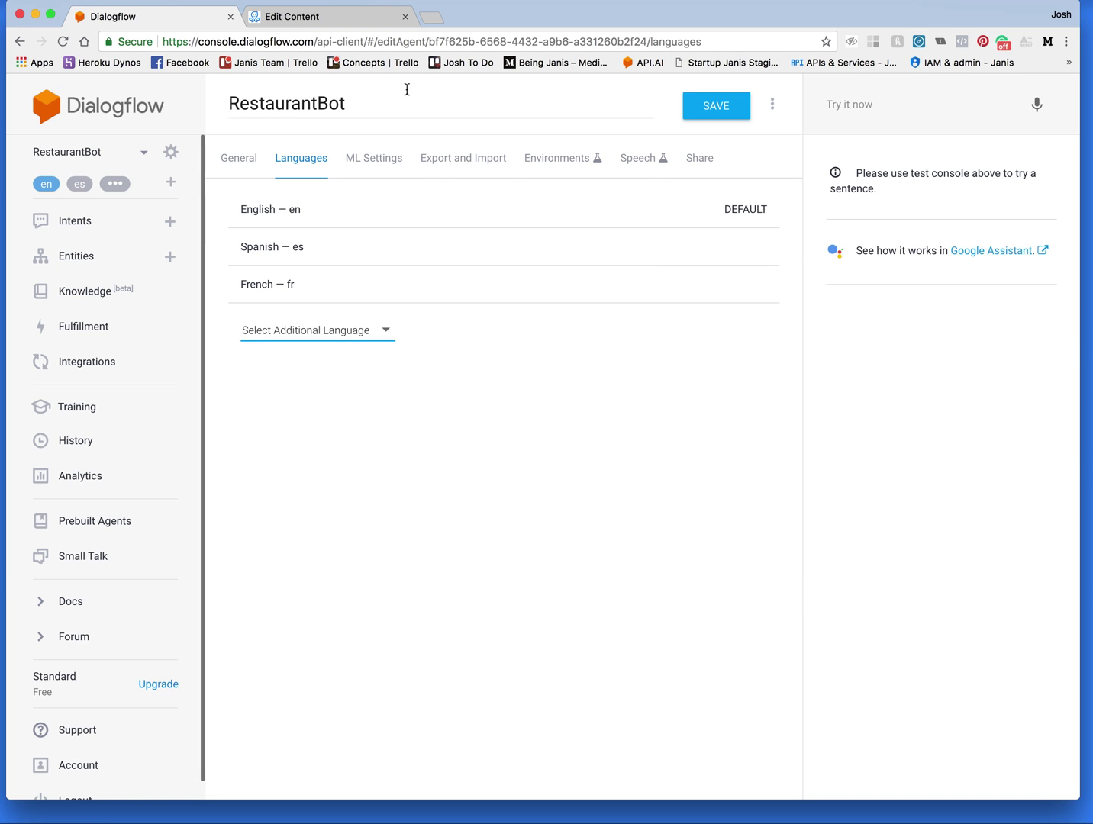
click(320, 23)
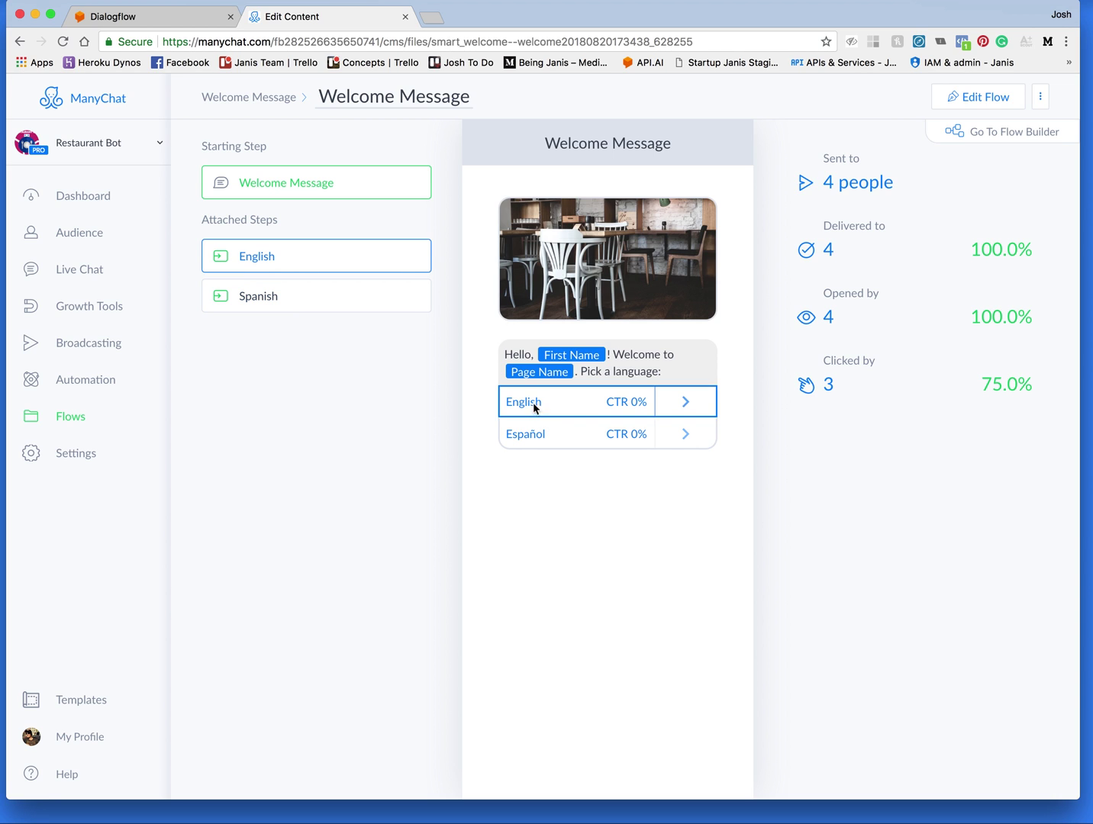
- Open the Start English flow from the English choice, view its lang = en action, and return to Dialogflow
mouse_move(551, 411)
click(673, 408)
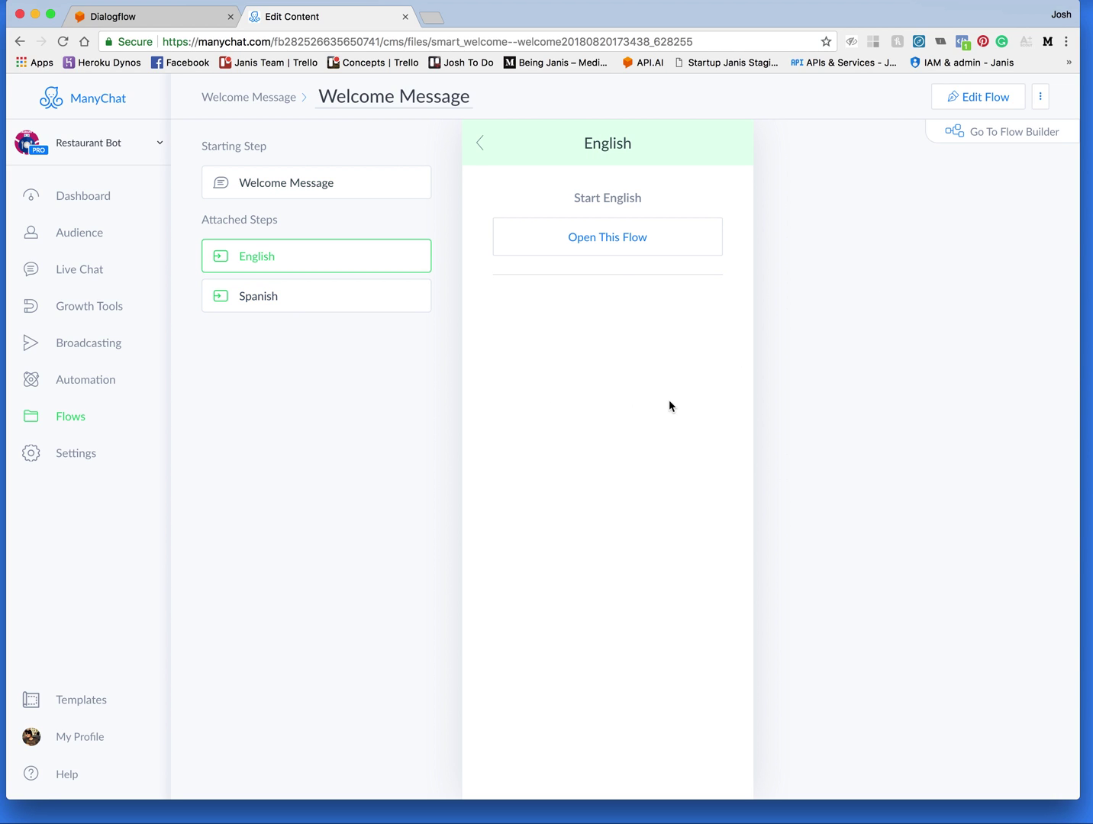
click(605, 240)
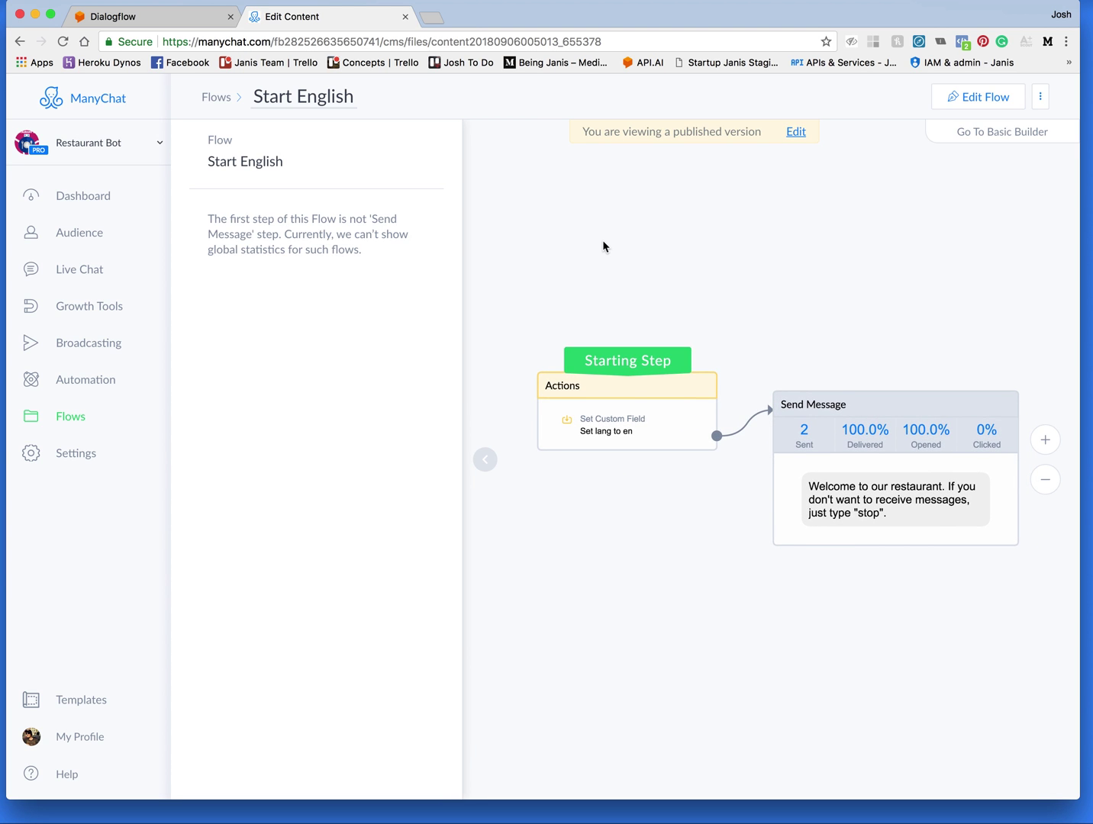
click(629, 403)
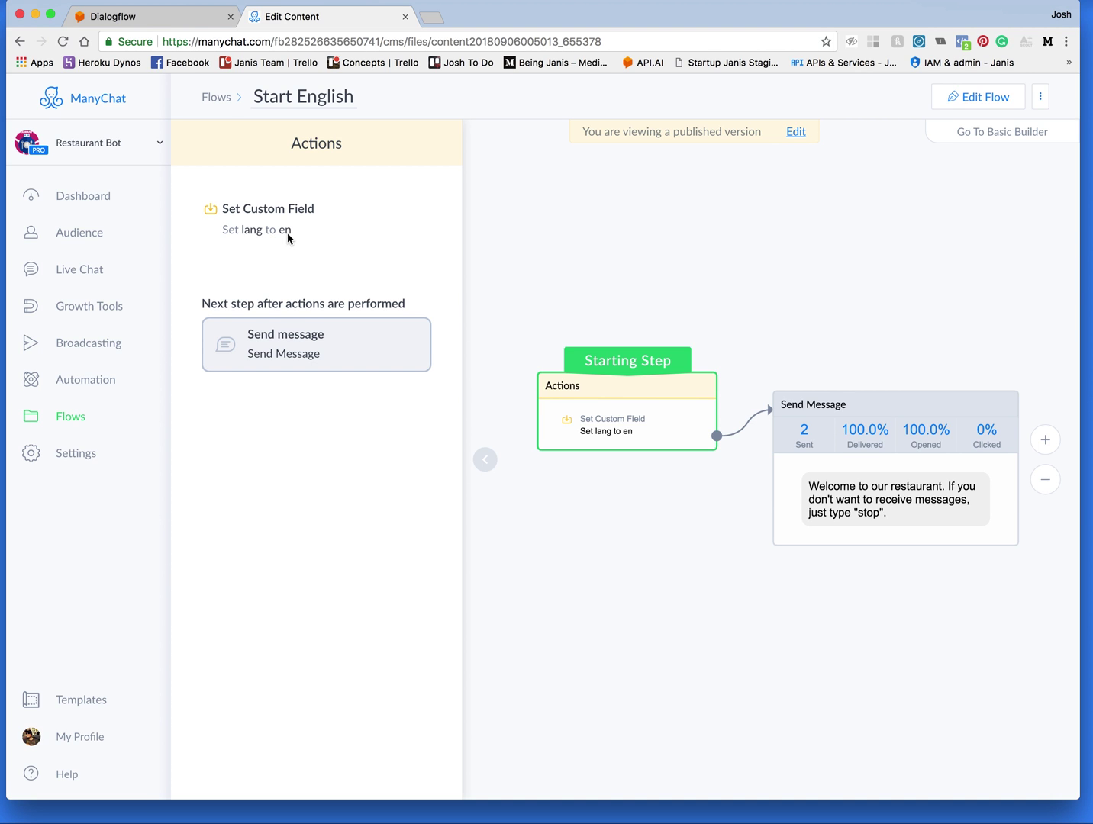
click(141, 18)
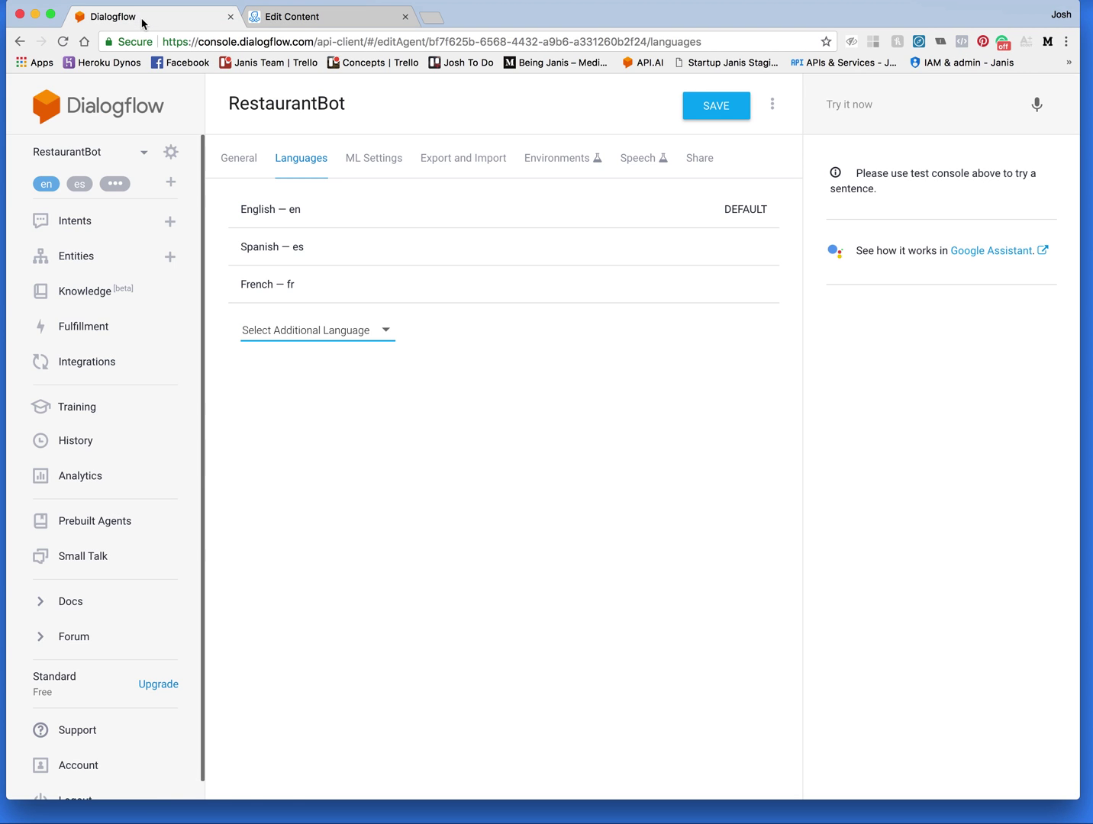
- Reopen the Welcome Message flow via Flows and check the Español choice's 17% CTR
click(320, 19)
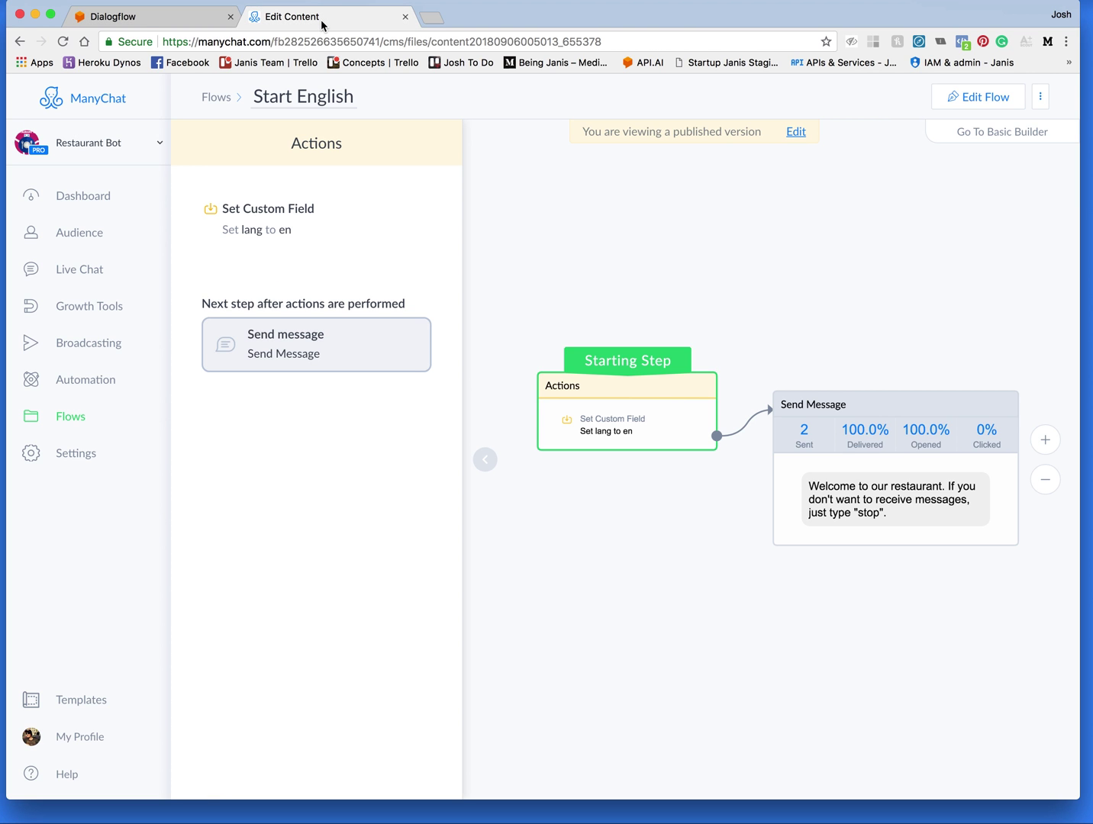
click(217, 97)
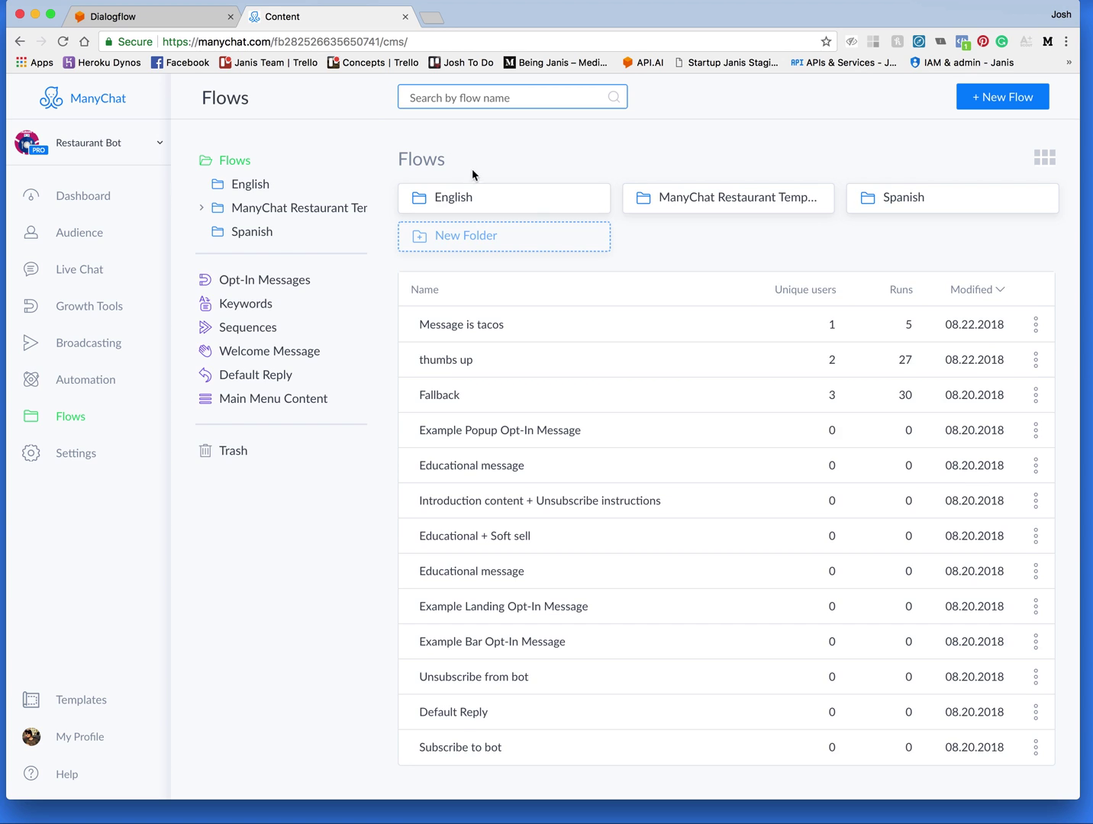
click(300, 355)
click(487, 233)
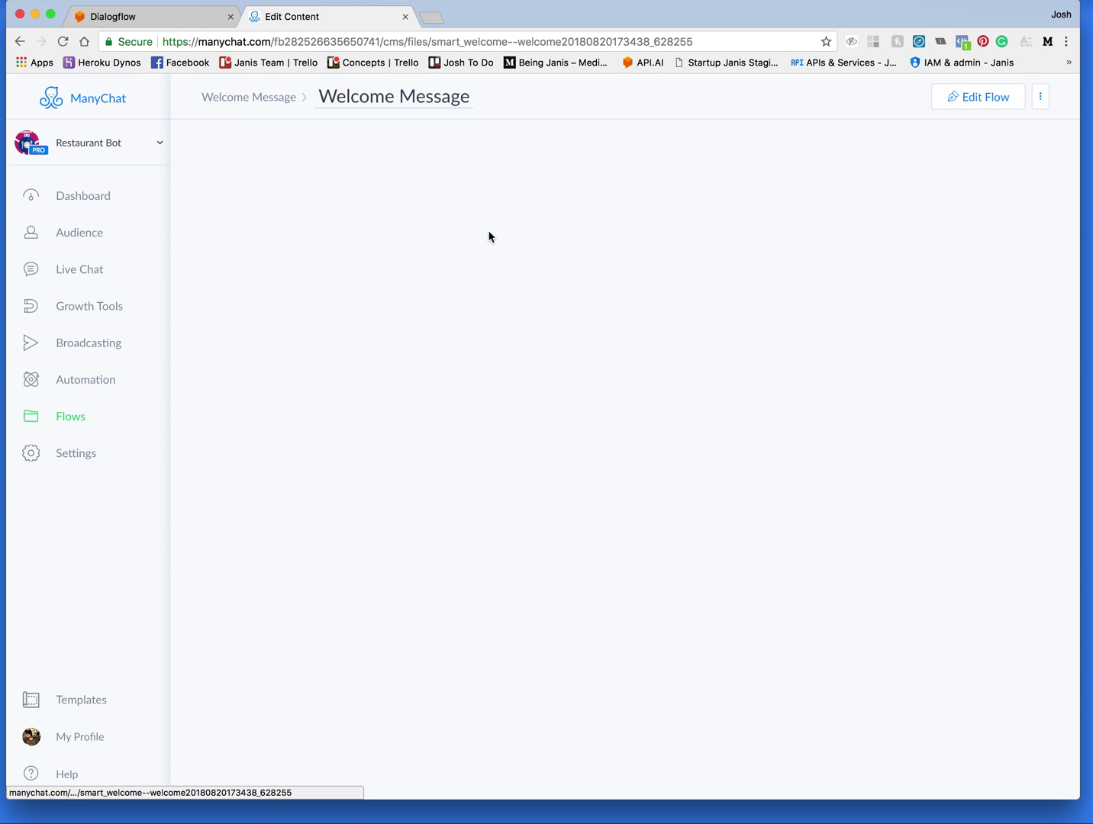
click(539, 441)
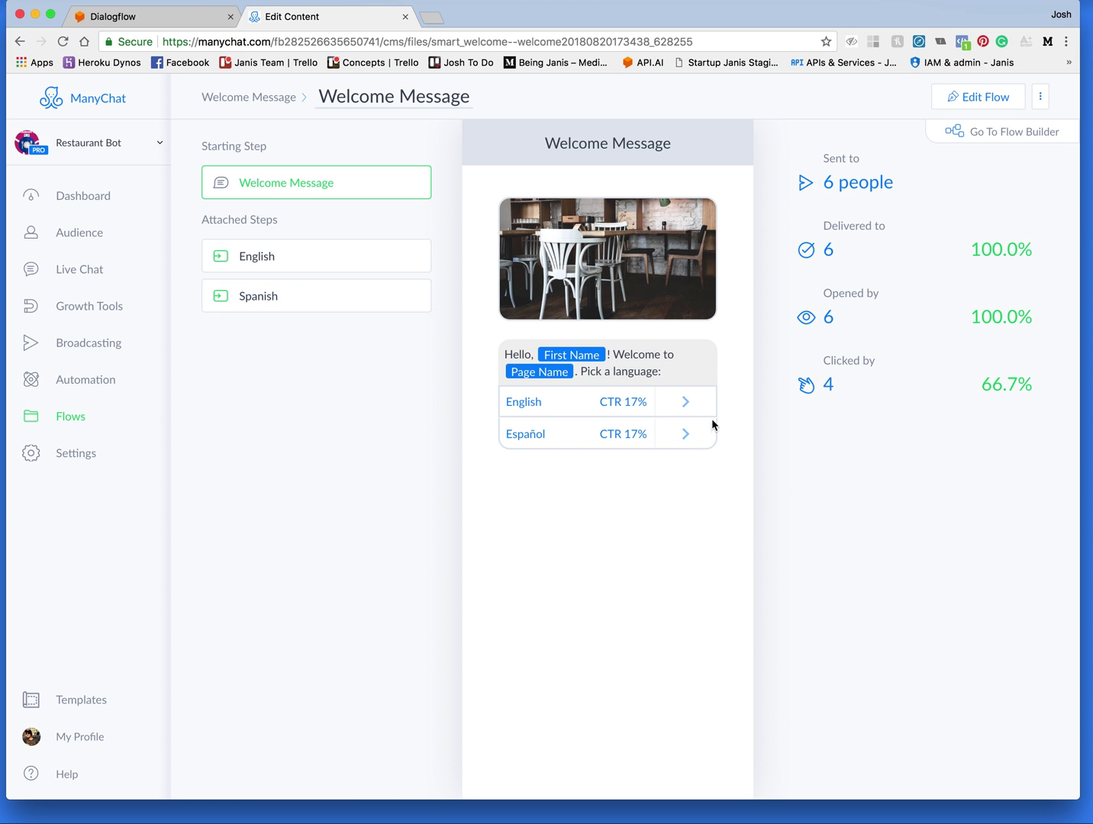
click(689, 441)
- Open the Start Espanol flow, view its lang = es action, and return to Dialogflow
click(618, 243)
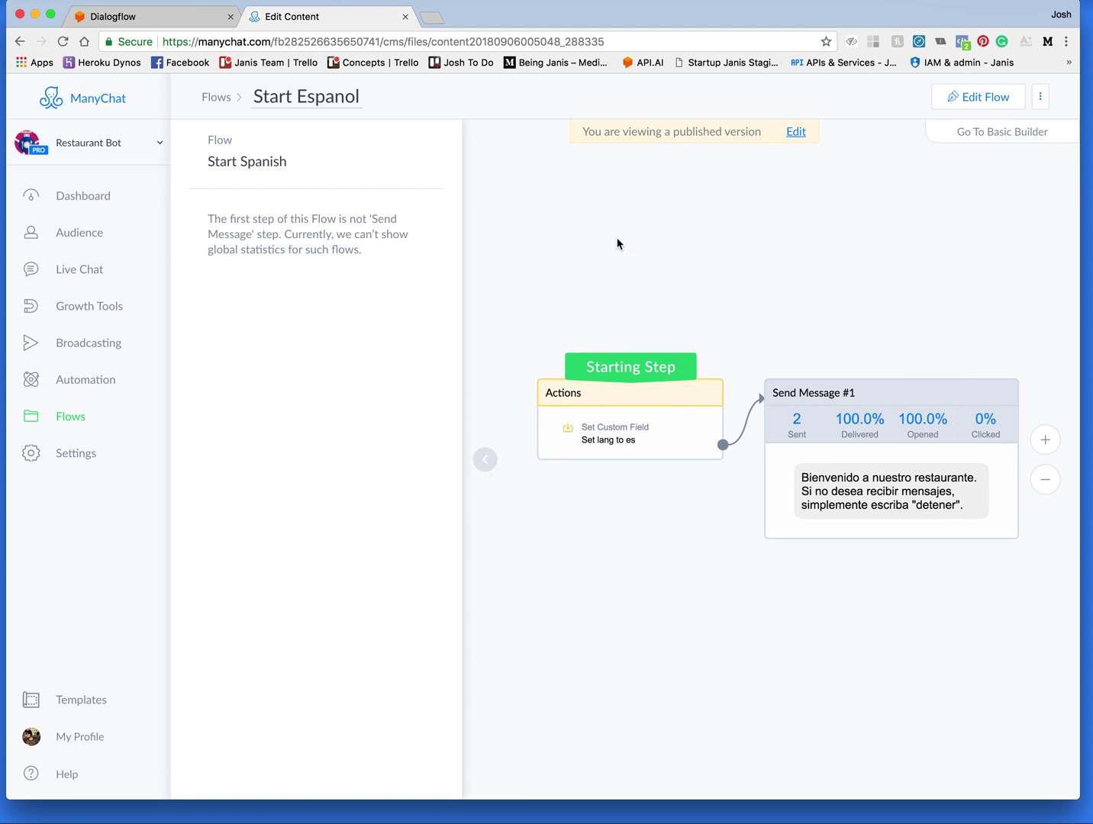
click(641, 404)
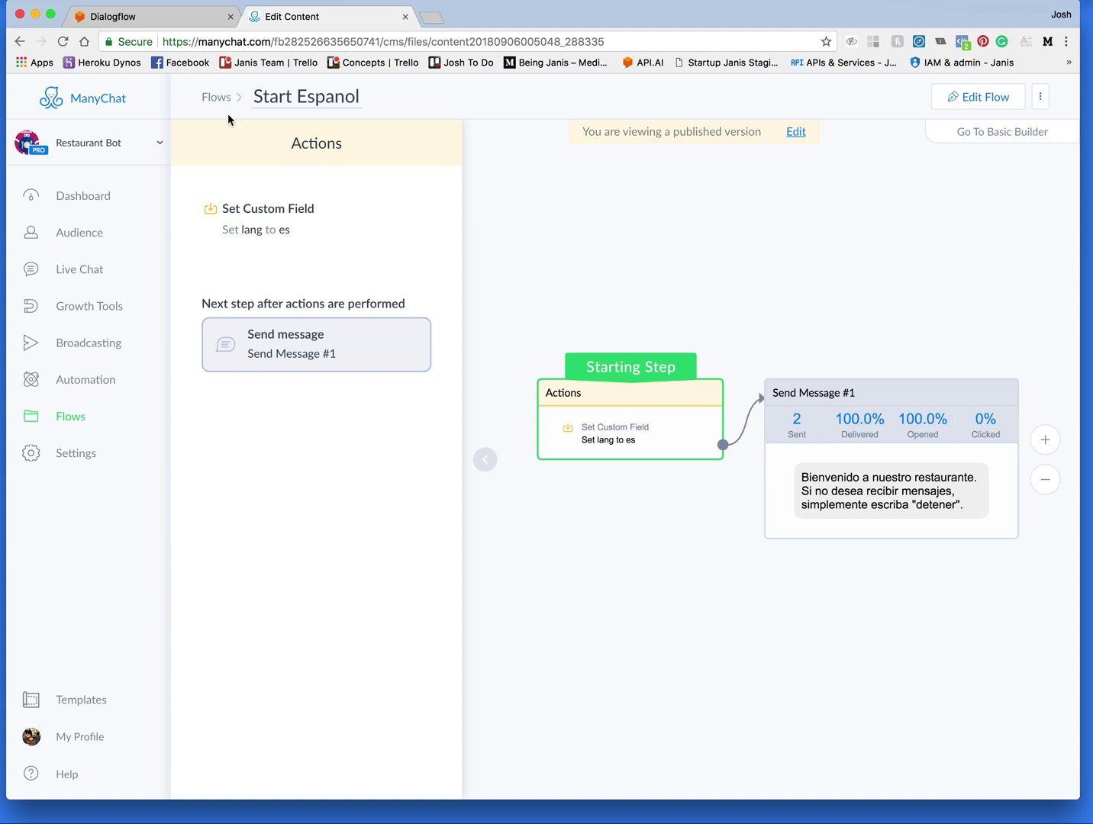
click(153, 18)
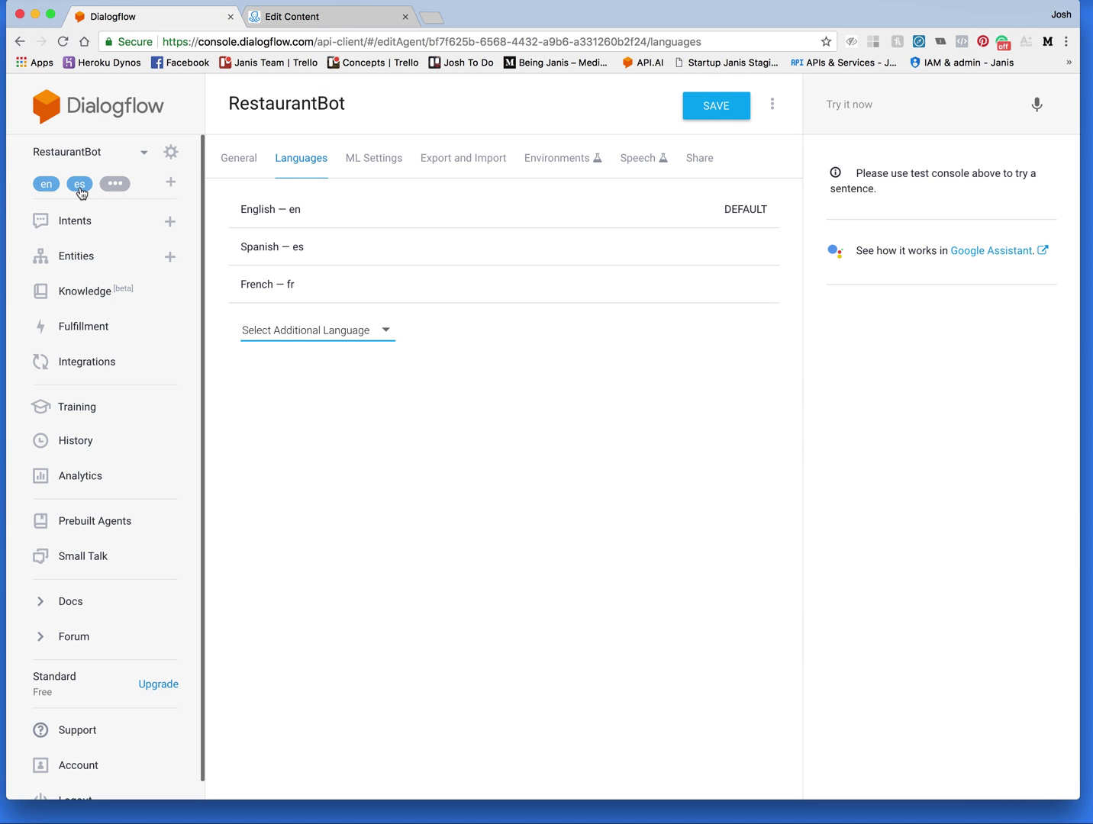
- Flip to the ManyChat tab and back, then go to the RestaurantBot Intents page
click(326, 26)
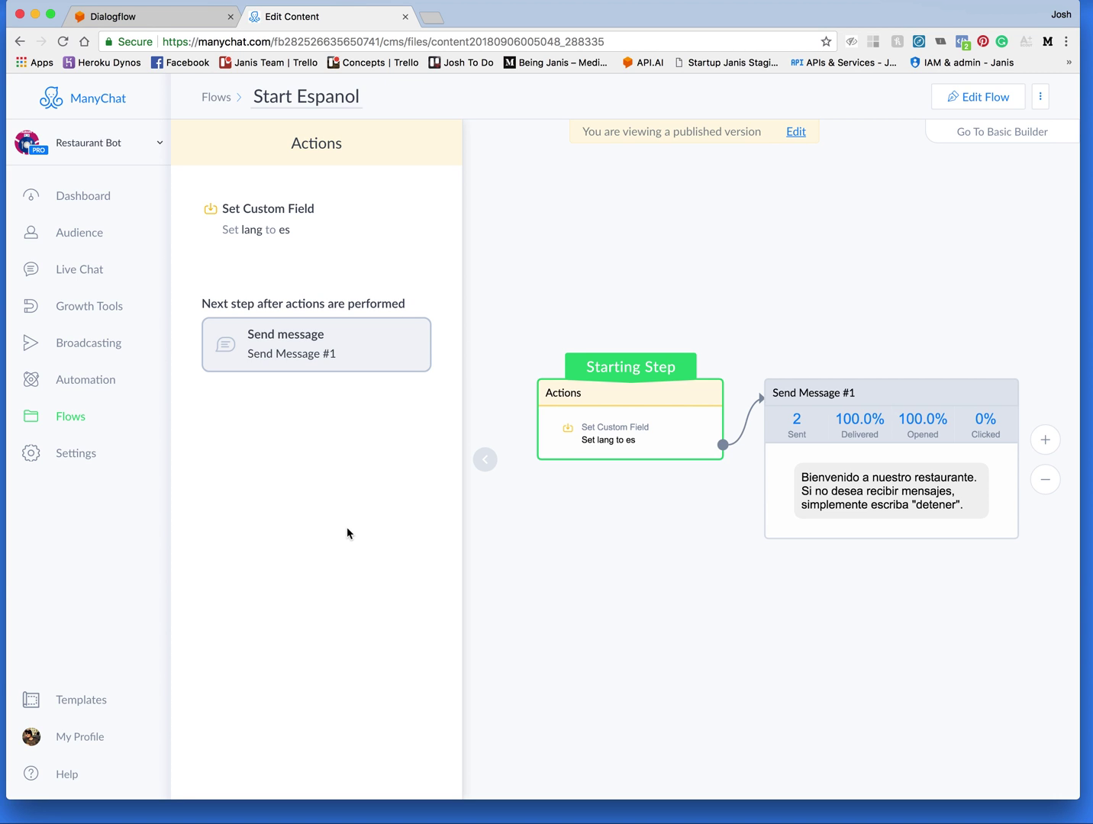
click(141, 20)
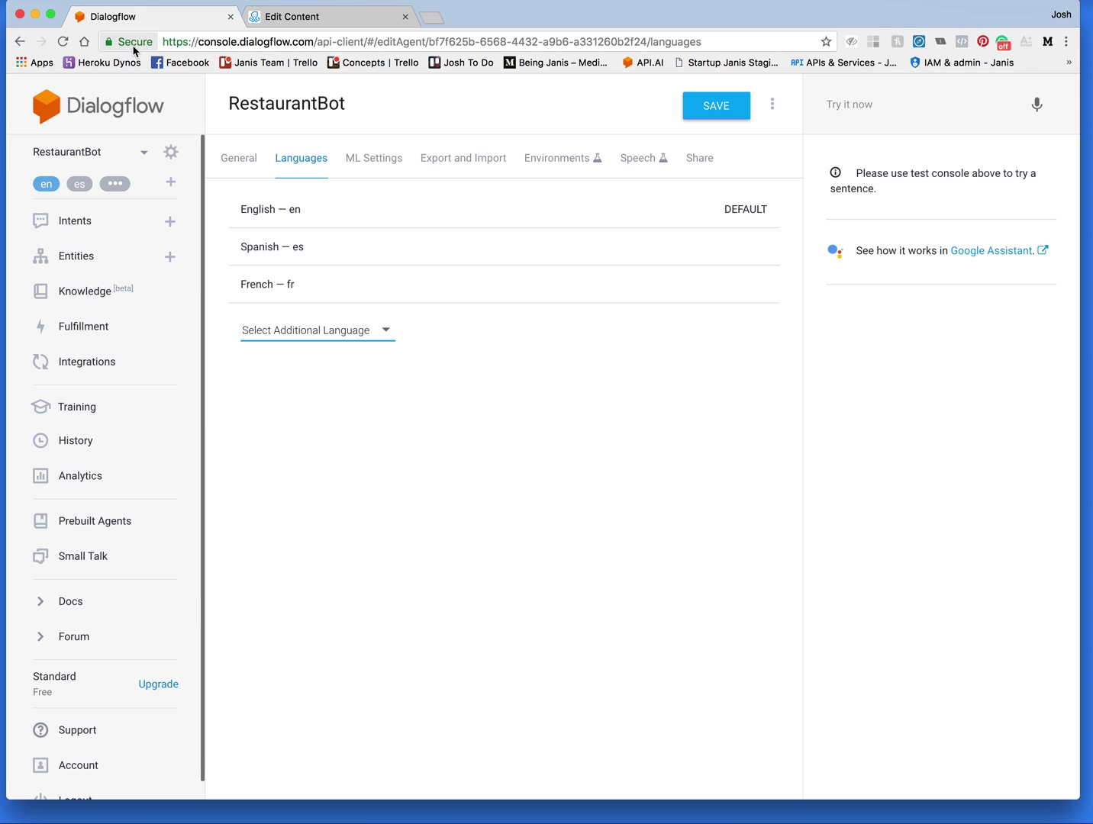
click(84, 223)
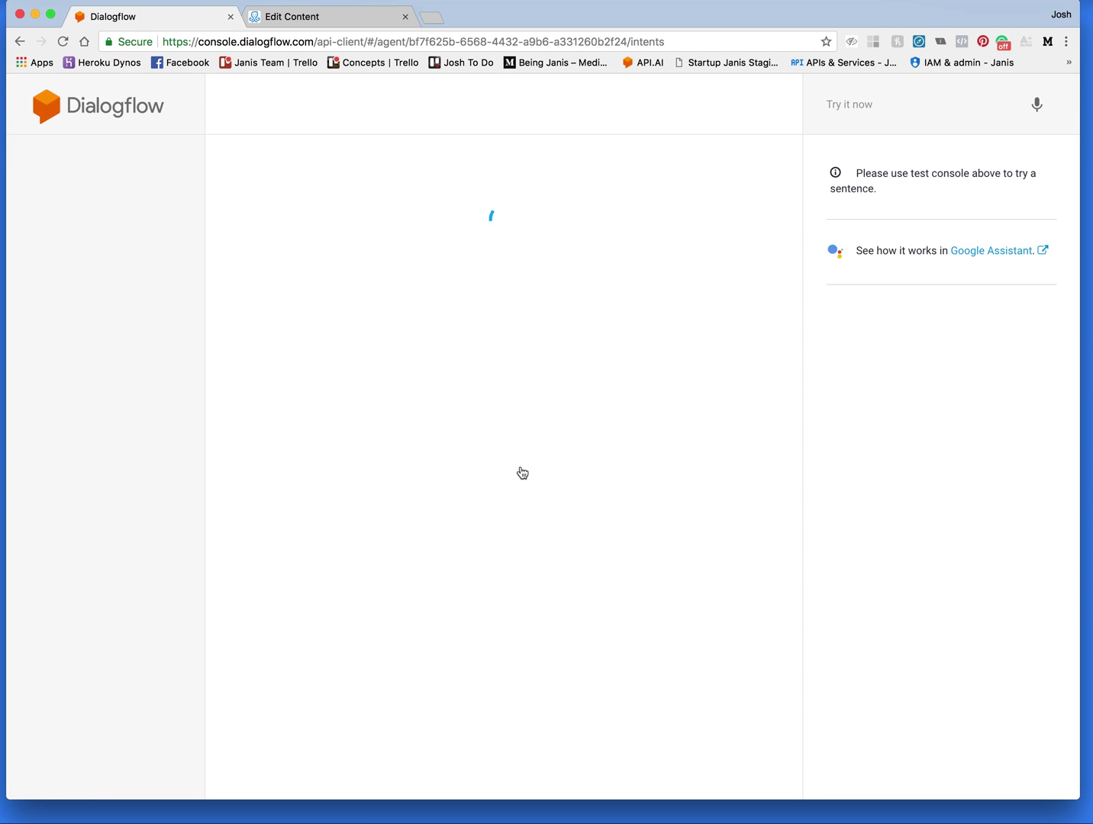